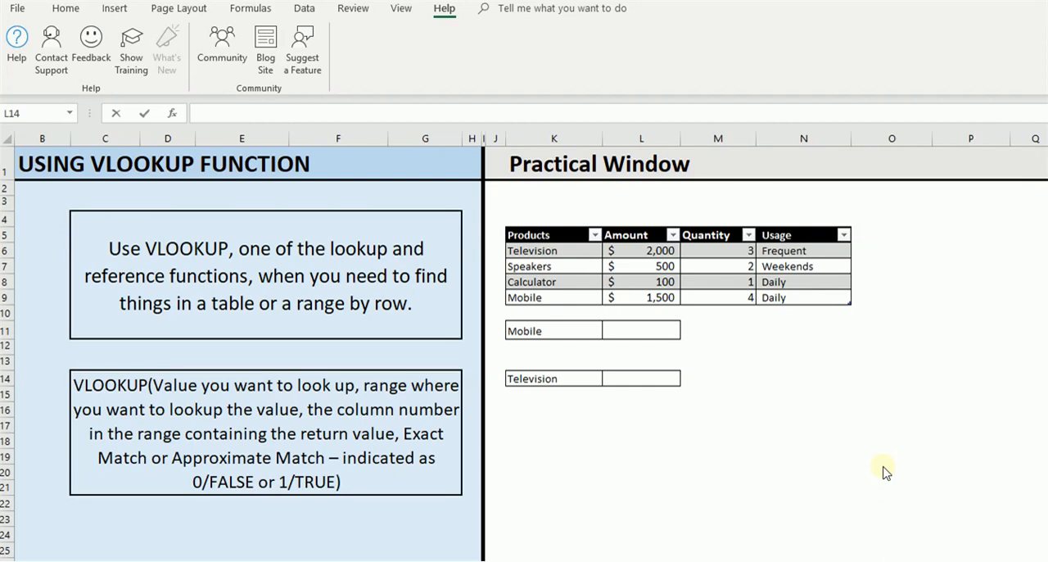
Step: Enter a VLOOKUP formula in L11 that looks up K11 in Table14 and returns column 2 with an exact match (FALSE)
click(665, 332)
text(=VLOOKUP()
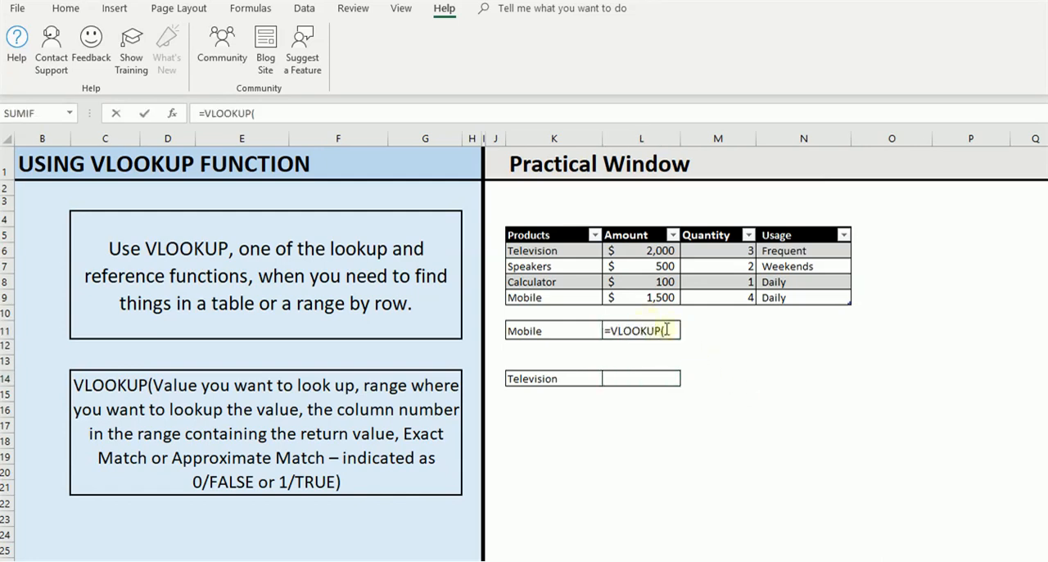
click(666, 329)
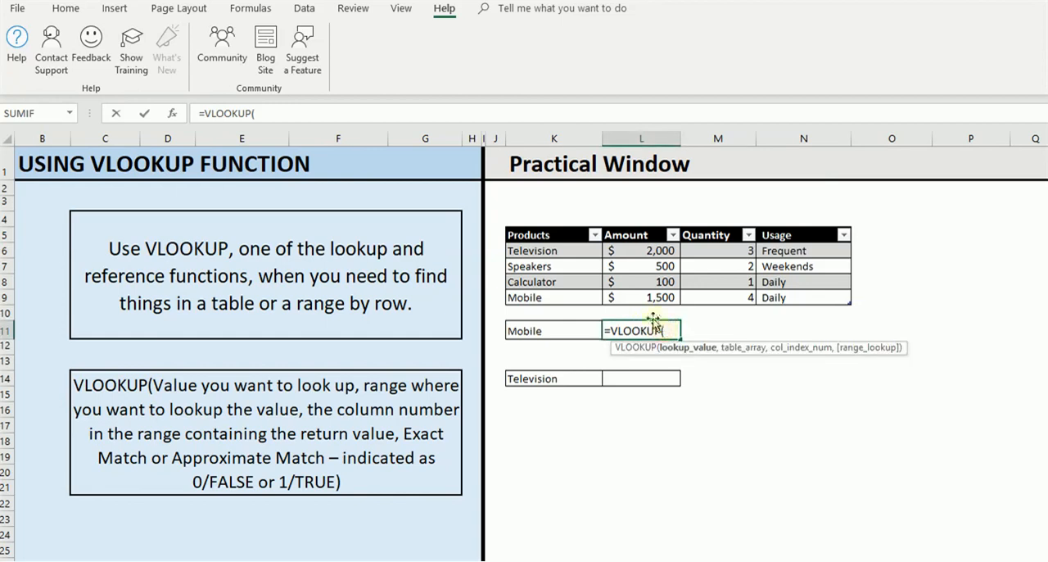
click(578, 334)
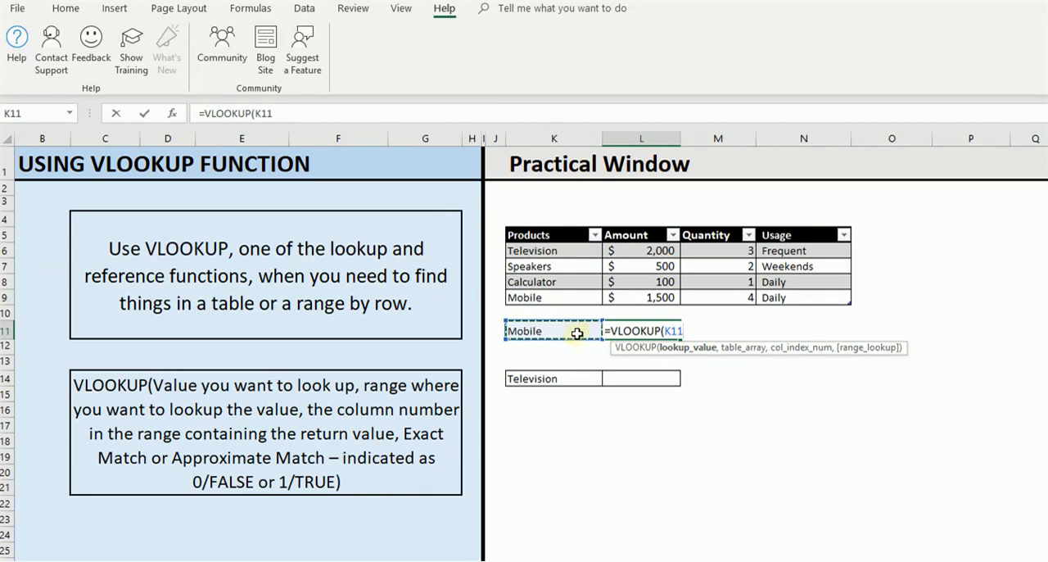
text(,)
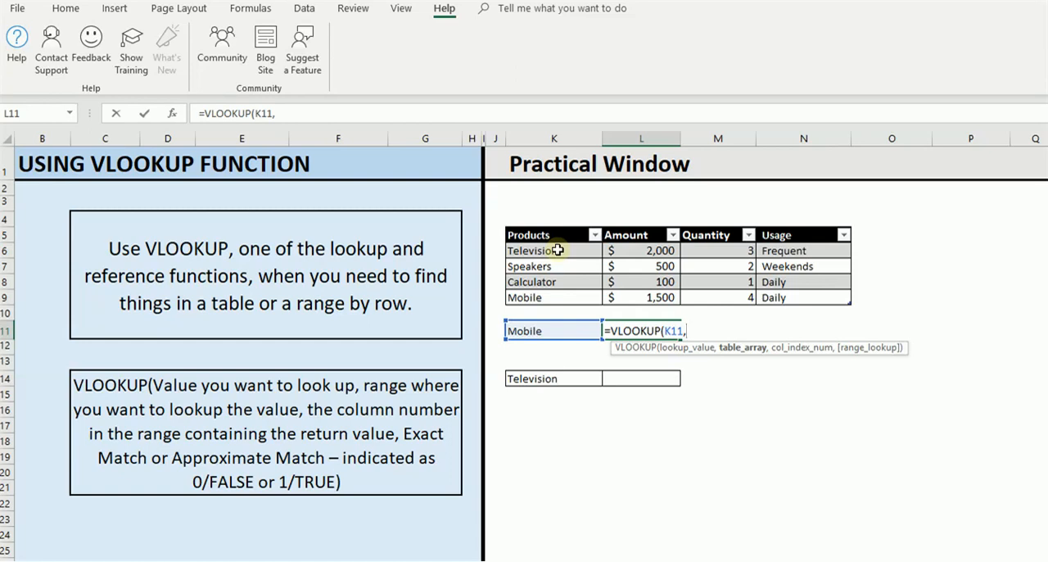
drag(557, 251, 784, 293)
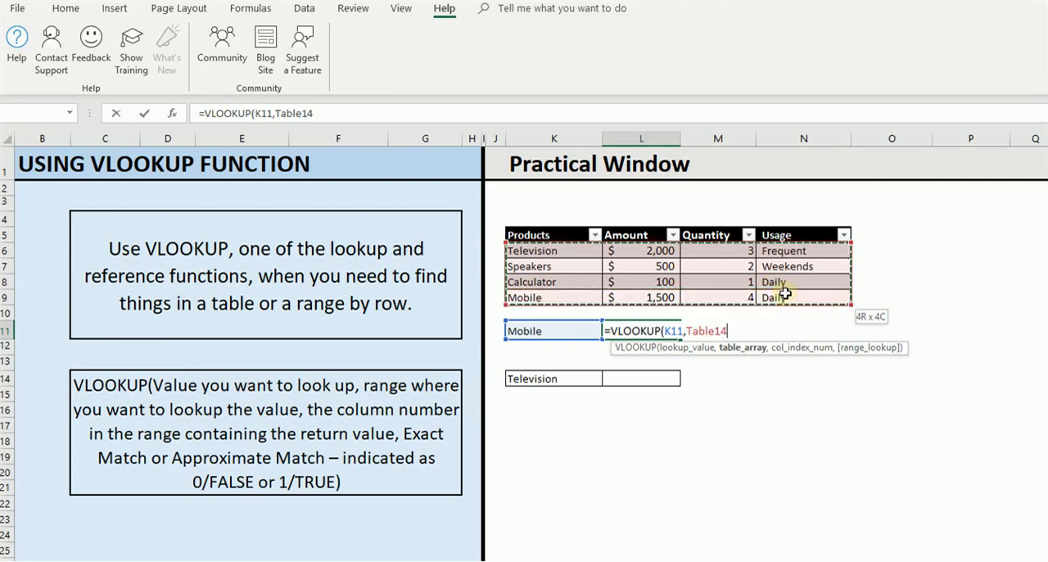
drag(784, 293, 784, 293)
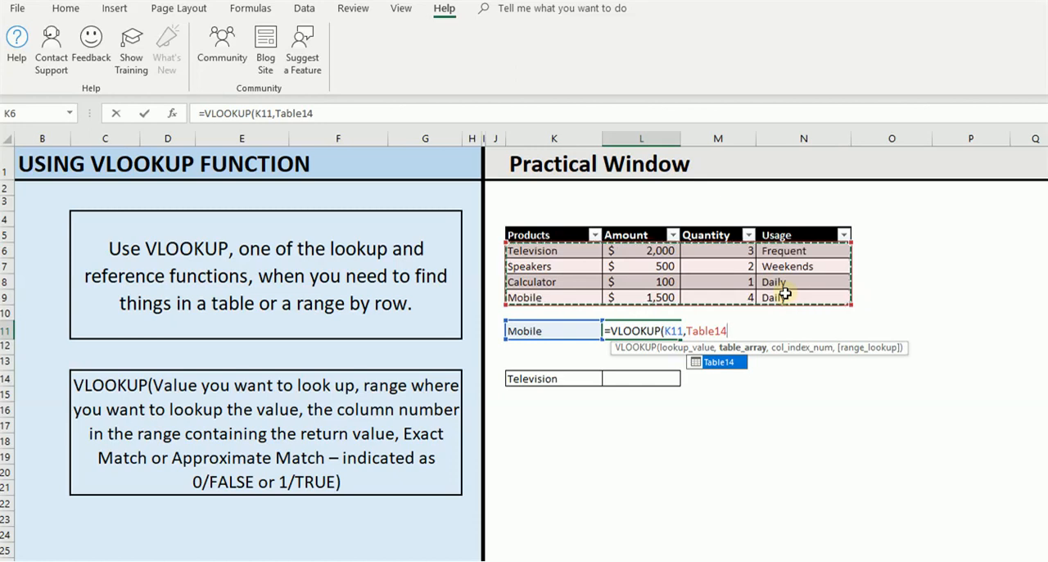
text(,)
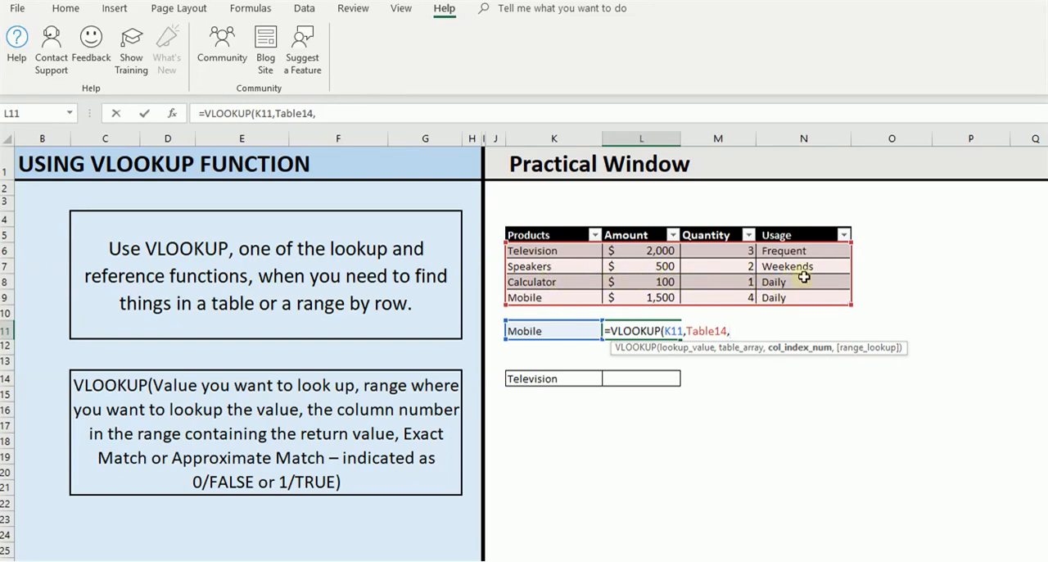
text(2)
text(,)
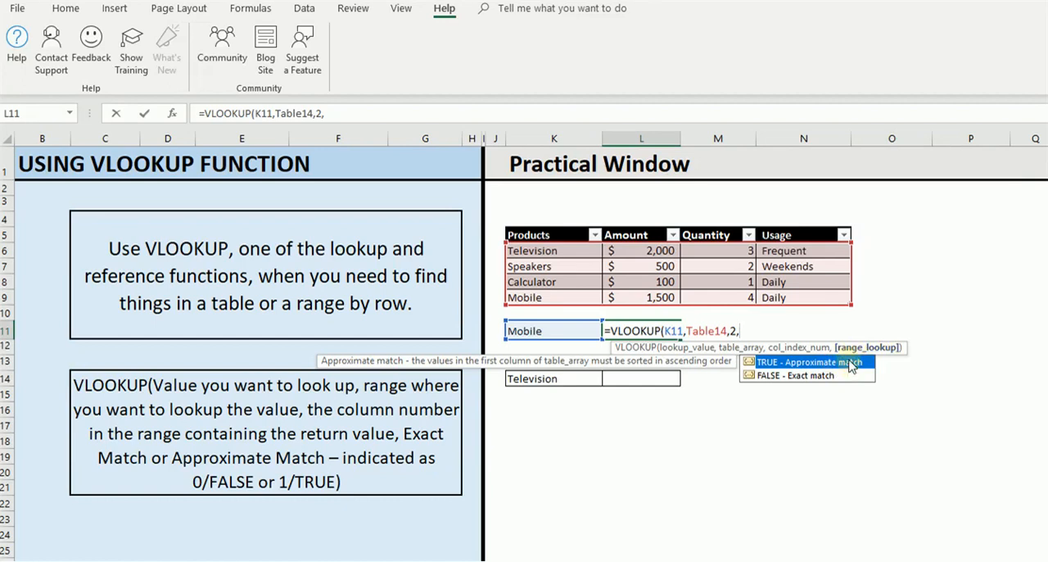
double_click(817, 375)
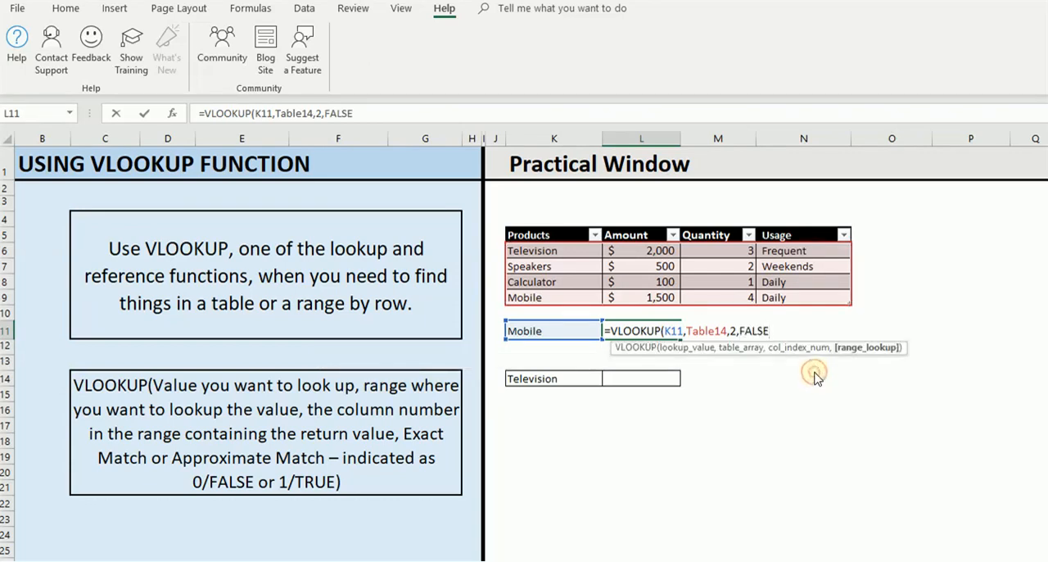
text())
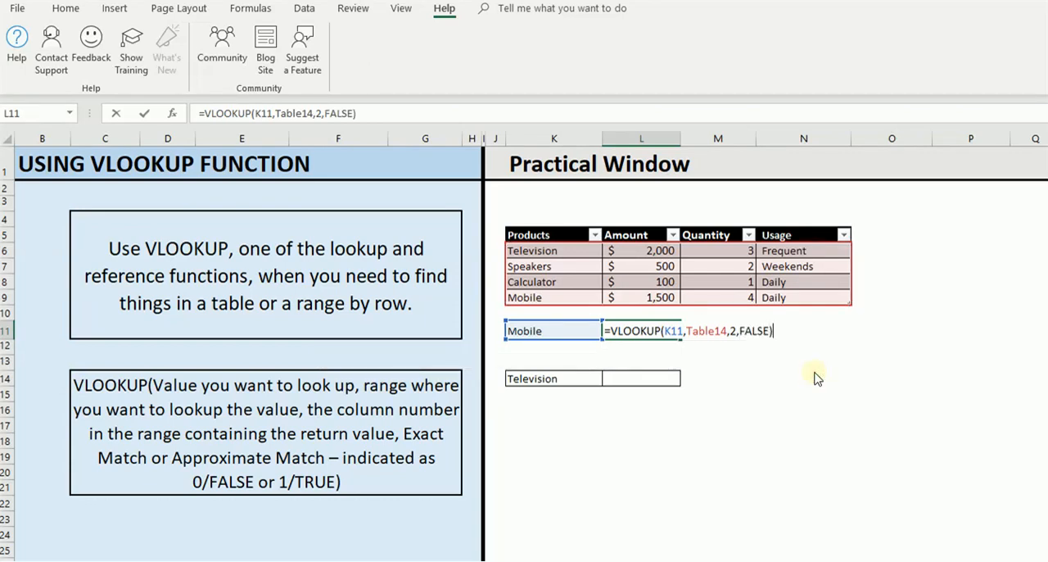
key(Return)
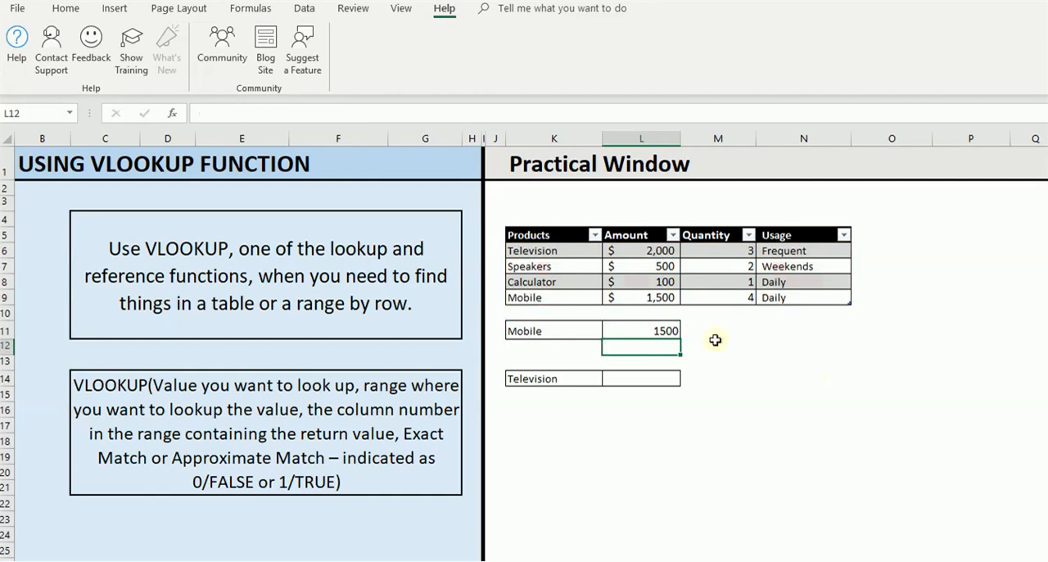
Step: Change the column index of the VLOOKUP in L11 to 3 and compare with the Mobile row's Quantity cell
click(661, 330)
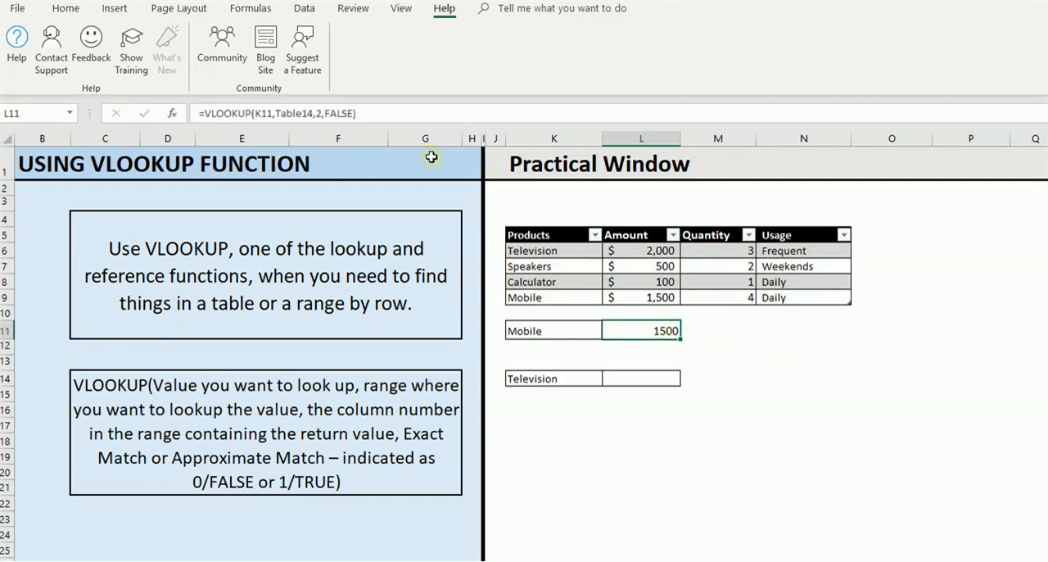
click(373, 113)
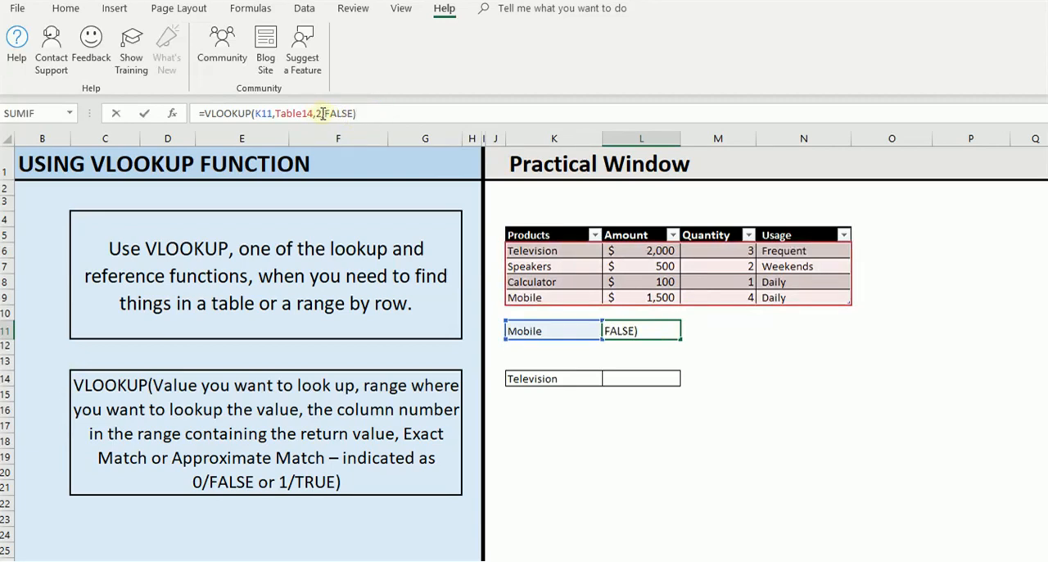
click(323, 114)
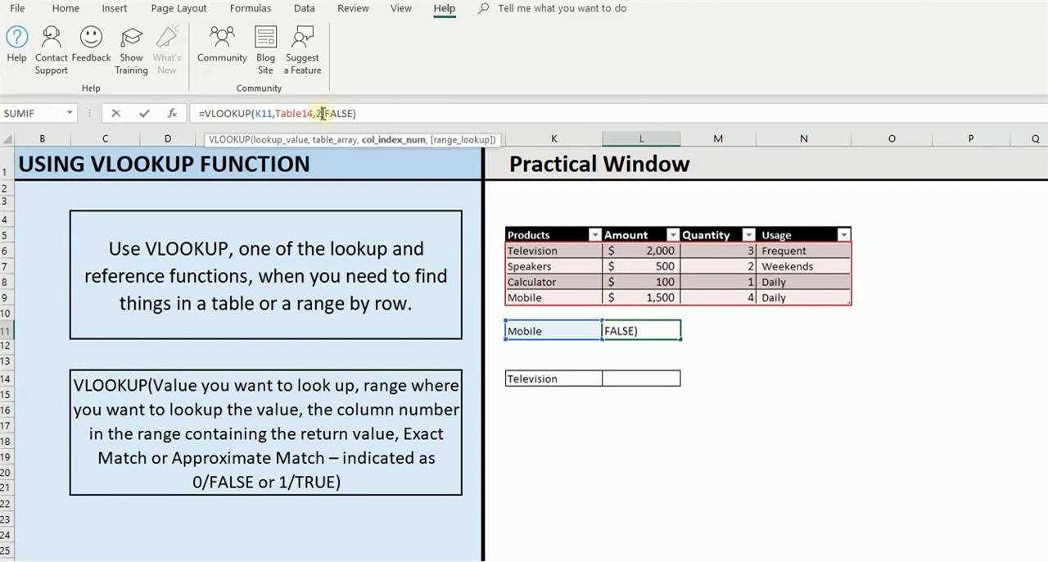
key(BackSpace)
text(3)
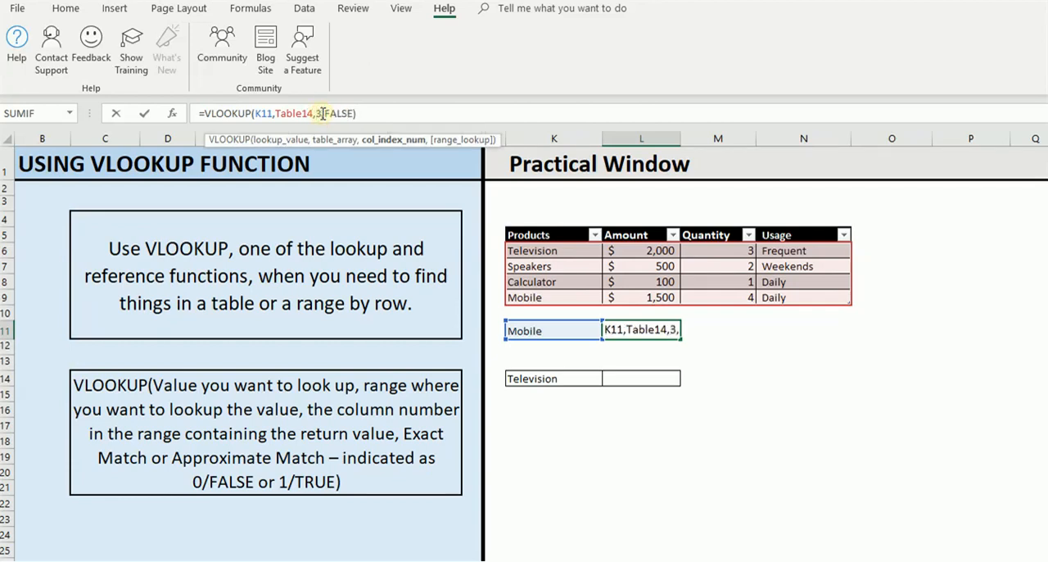
key(Return)
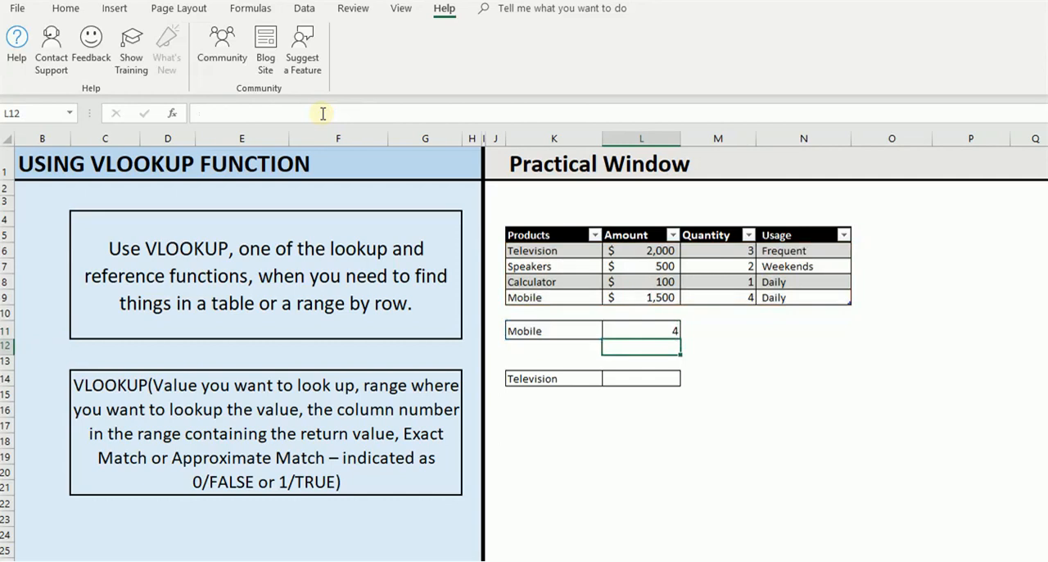
click(745, 298)
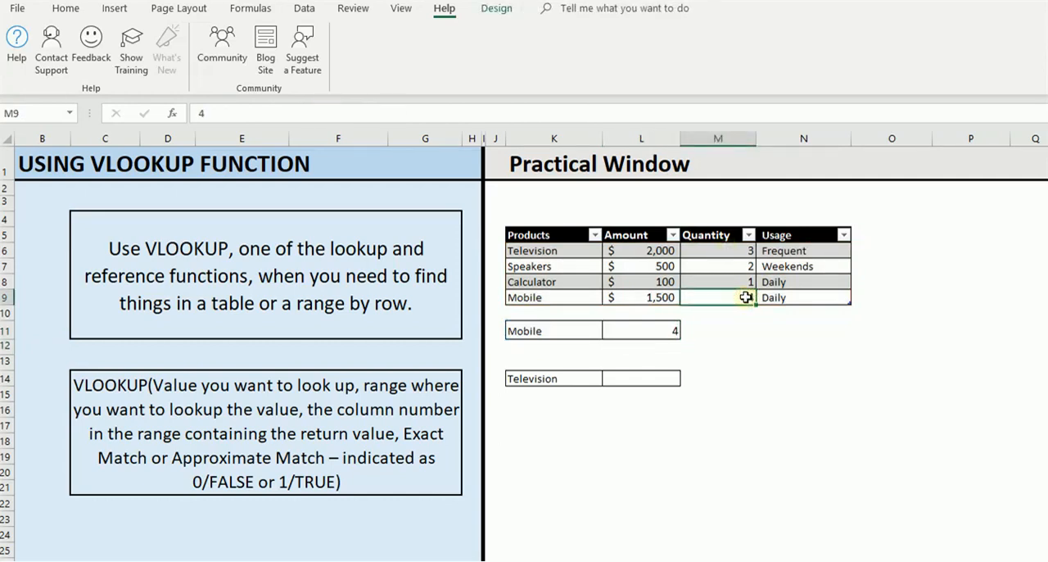
Step: Set the column index of the VLOOKUP in L11 to 4 so it returns the Mobile product's Usage
click(672, 330)
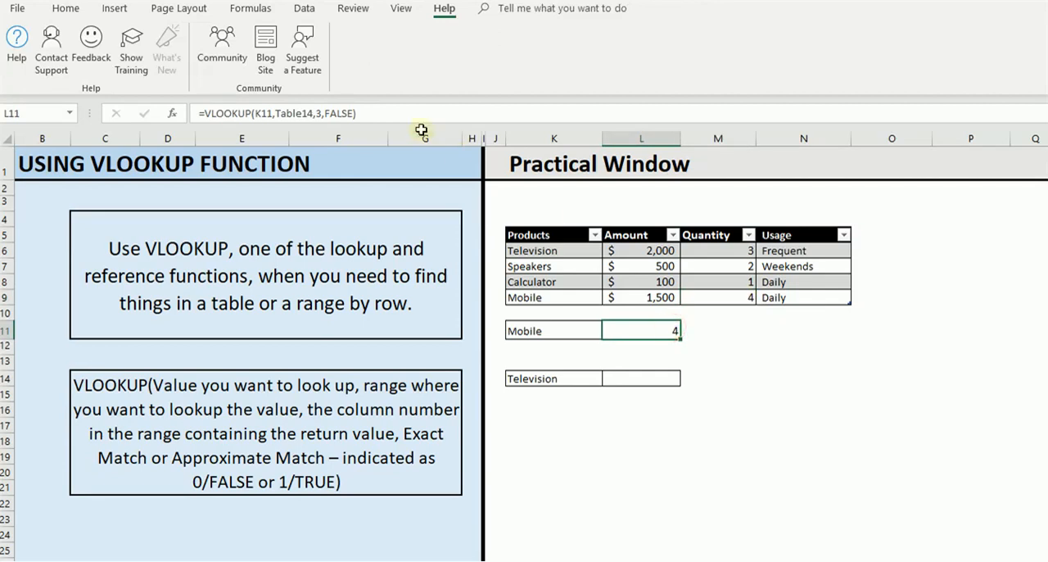
click(321, 113)
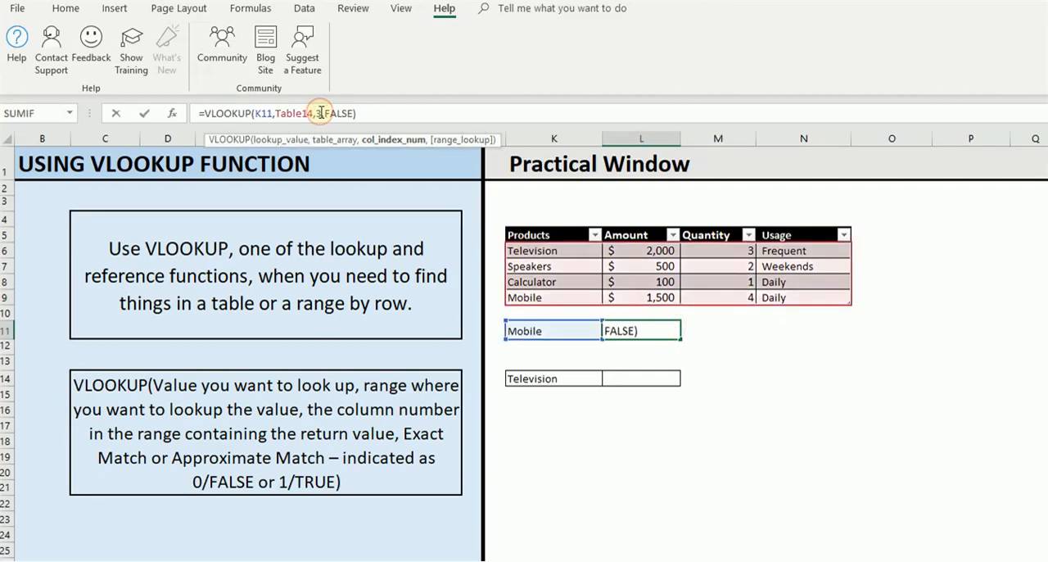
key(BackSpace)
text(4)
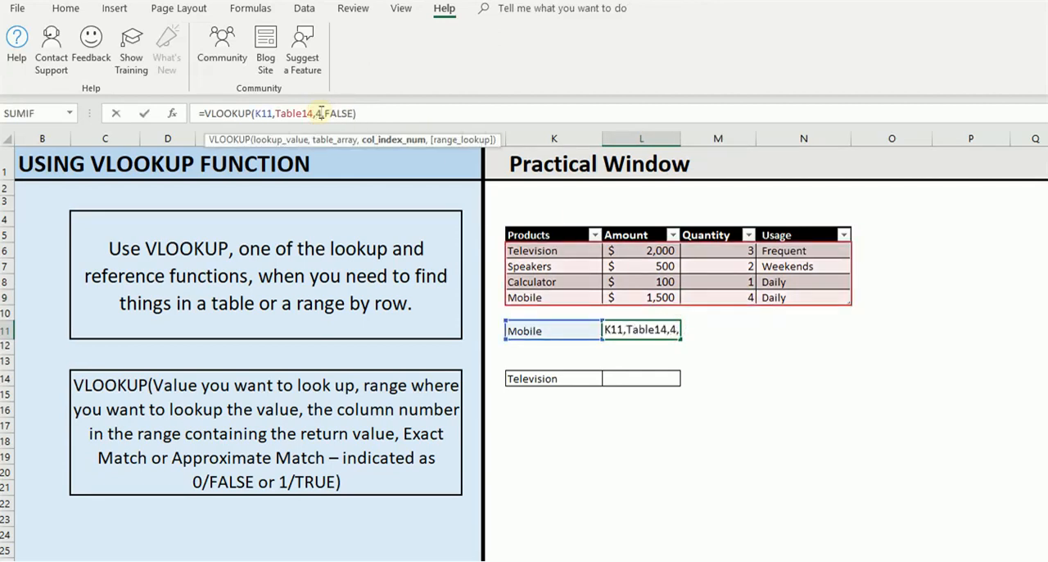
key(Return)
click(645, 332)
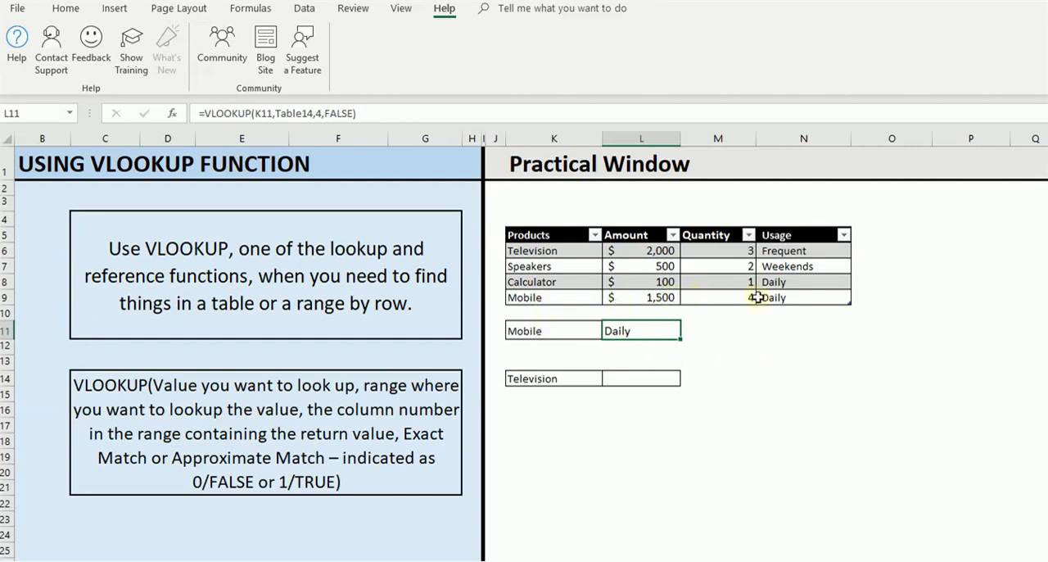
Step: Enter a VLOOKUP formula in L14 that looks up K14 in Table14 and returns column 3 with an exact match (FALSE)
click(655, 377)
text(=)
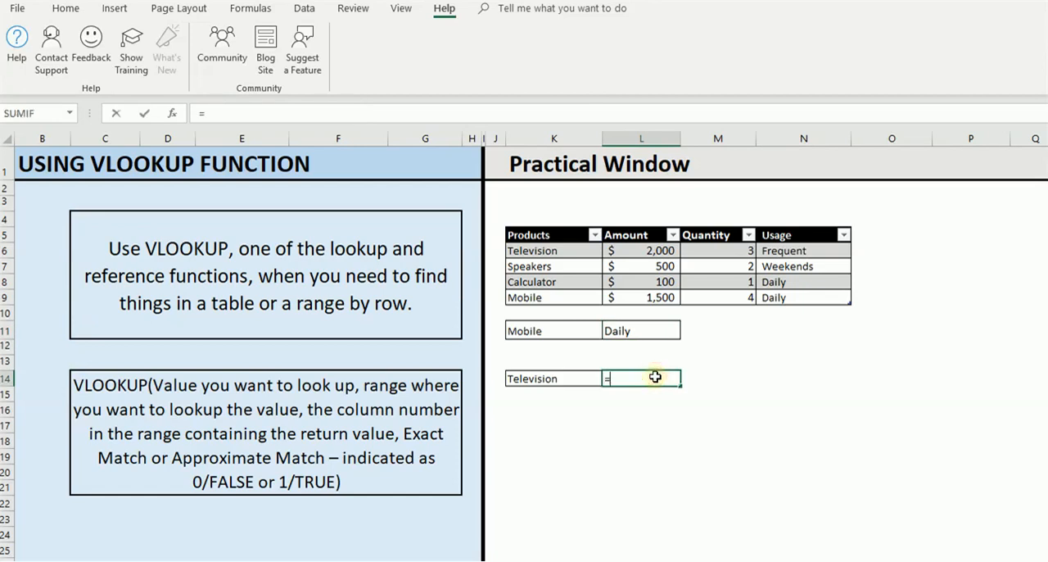
text(vloo)
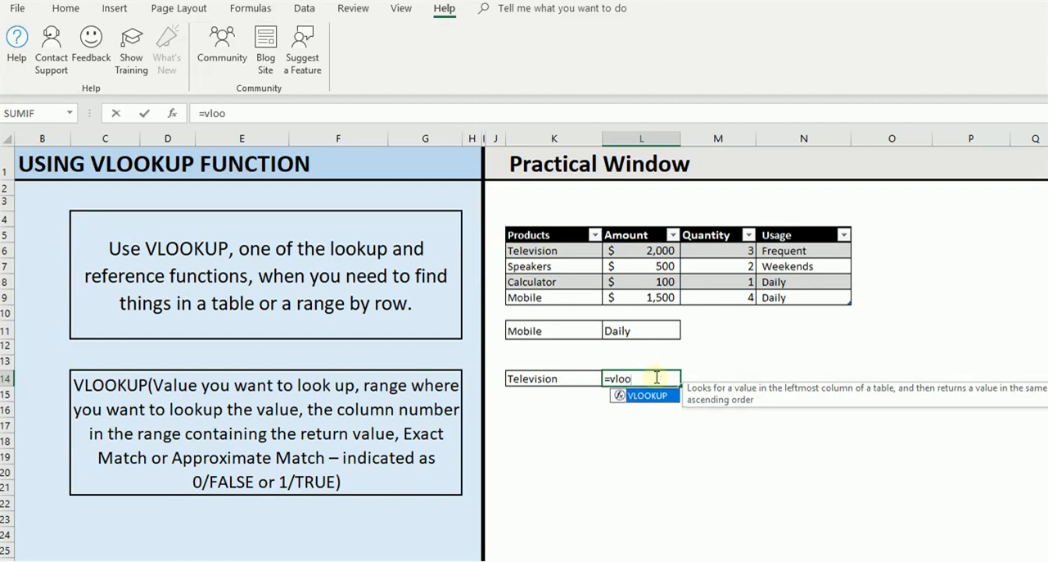
key(Tab)
click(545, 379)
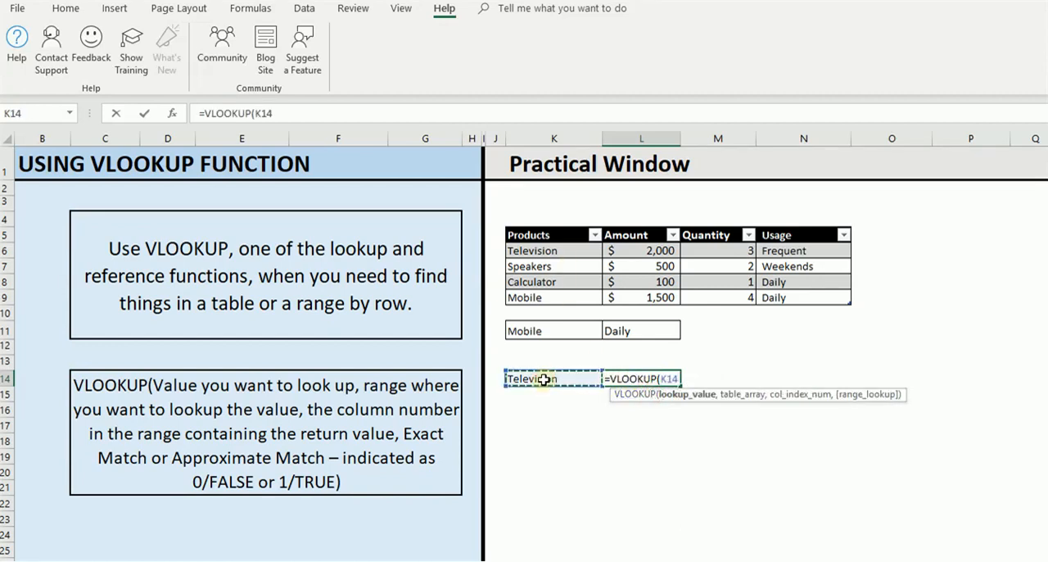
text(,)
drag(550, 251, 786, 297)
click(790, 296)
key(ctrl+a)
text(,)
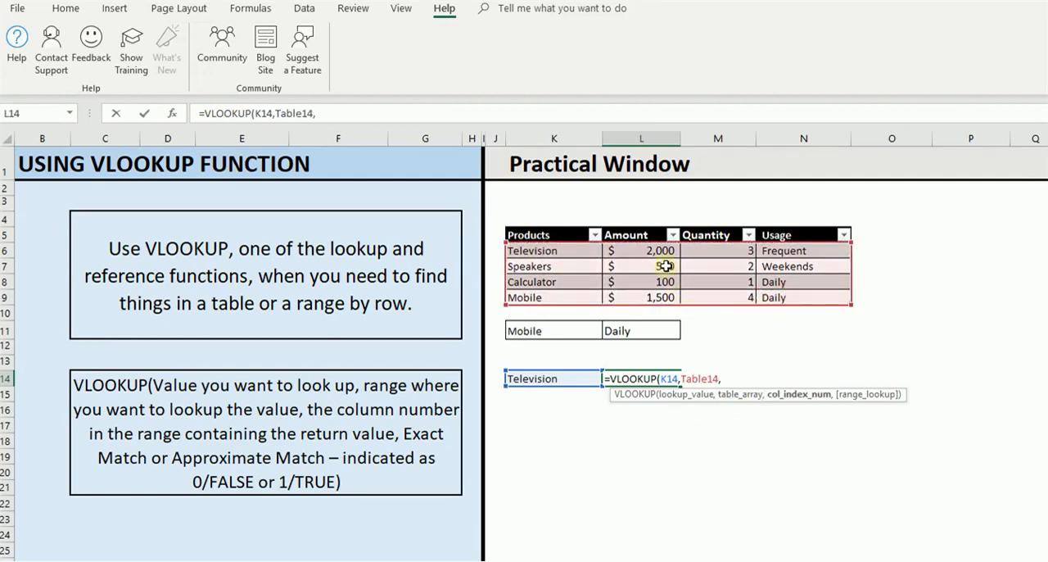
text(3,)
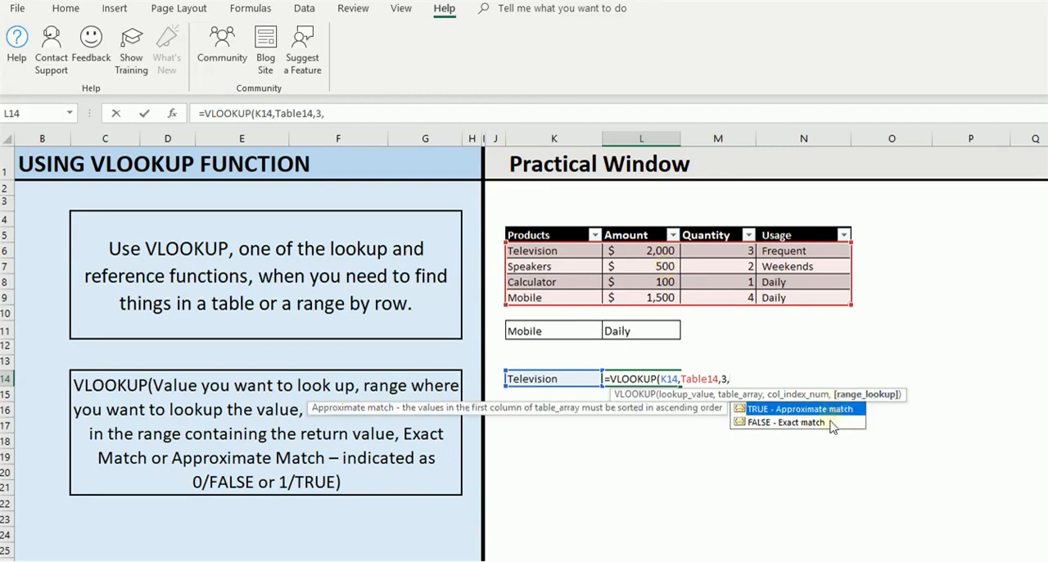
double_click(819, 422)
text())
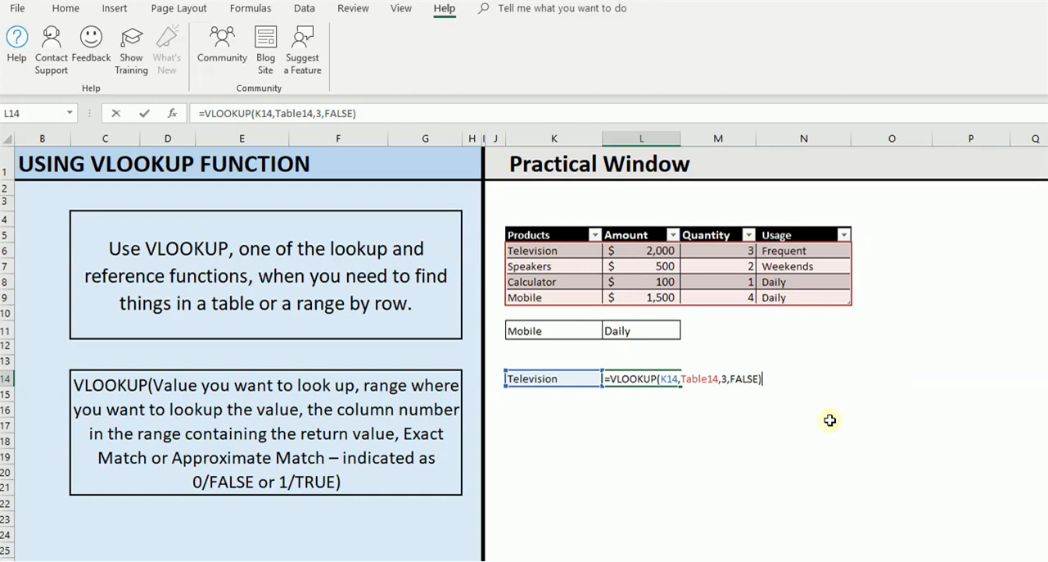
key(Return)
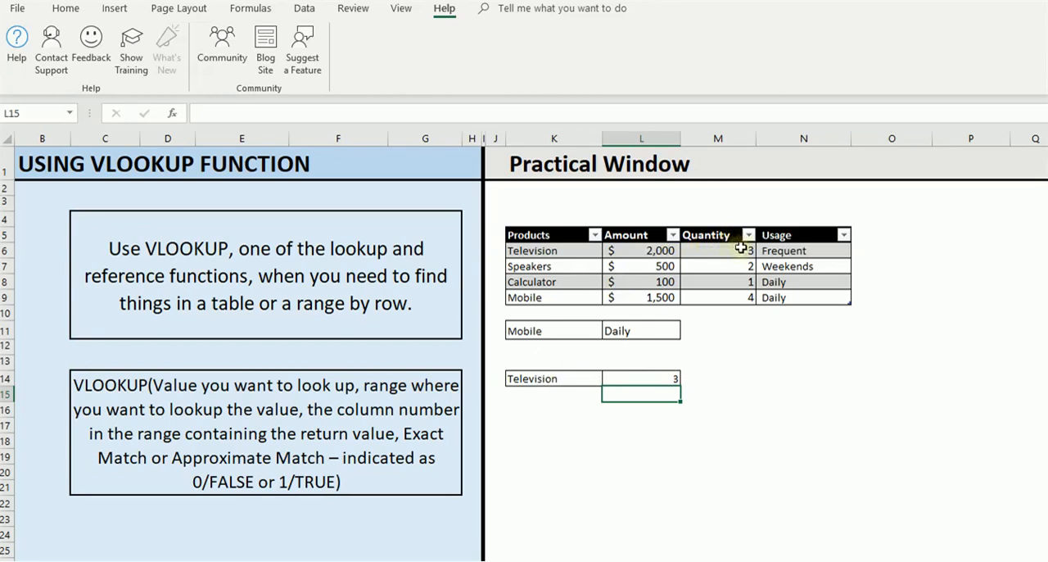
click(659, 377)
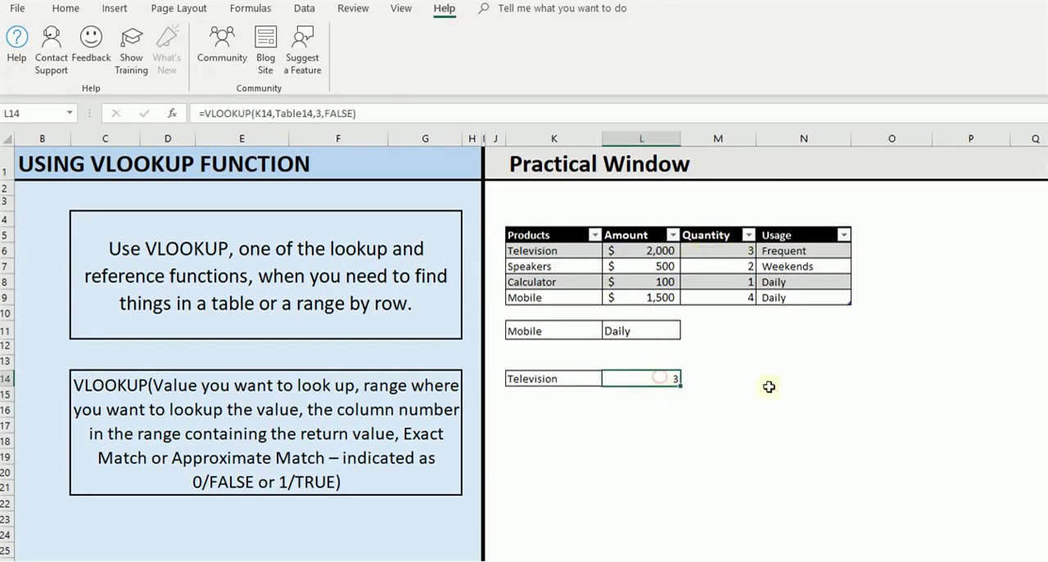
click(794, 397)
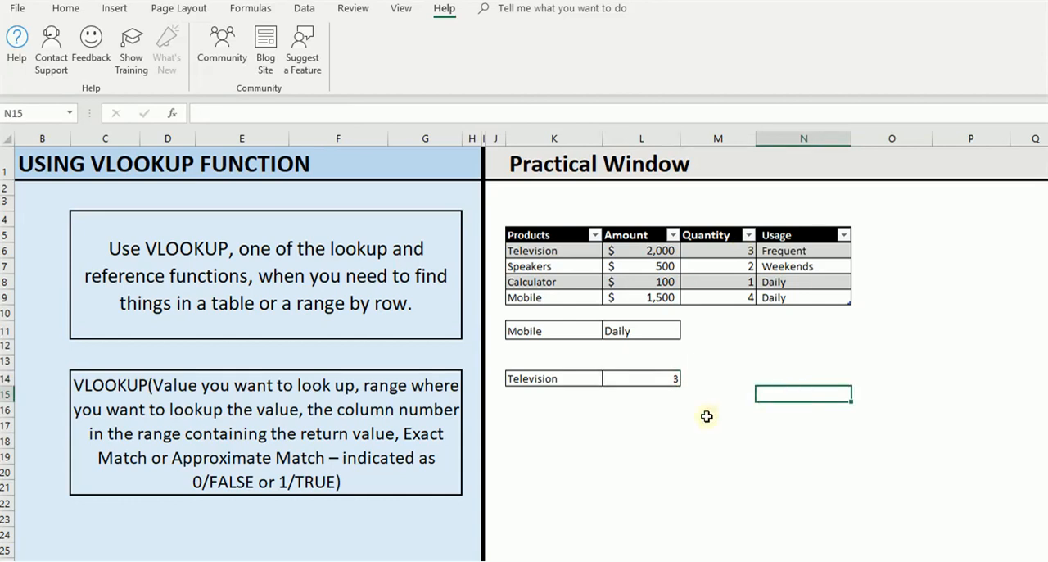